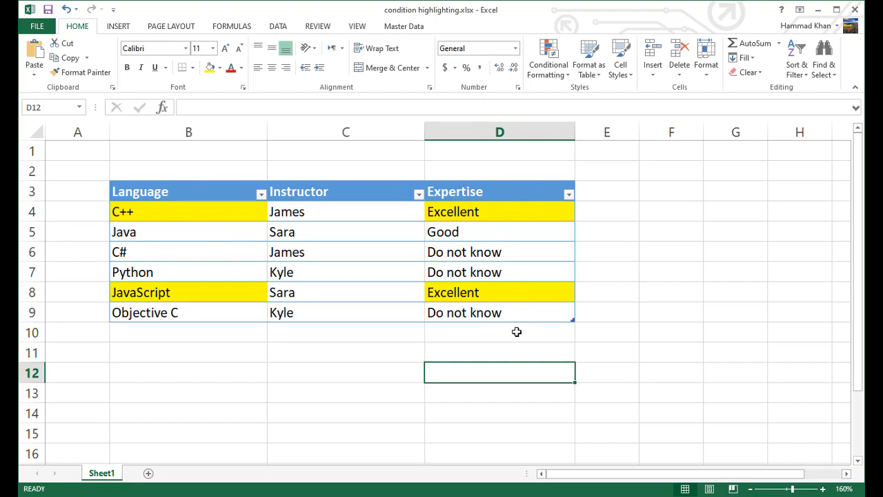
- Review the table's Language and Expertise cells, noting which rows are marked Excellent
click(376, 302)
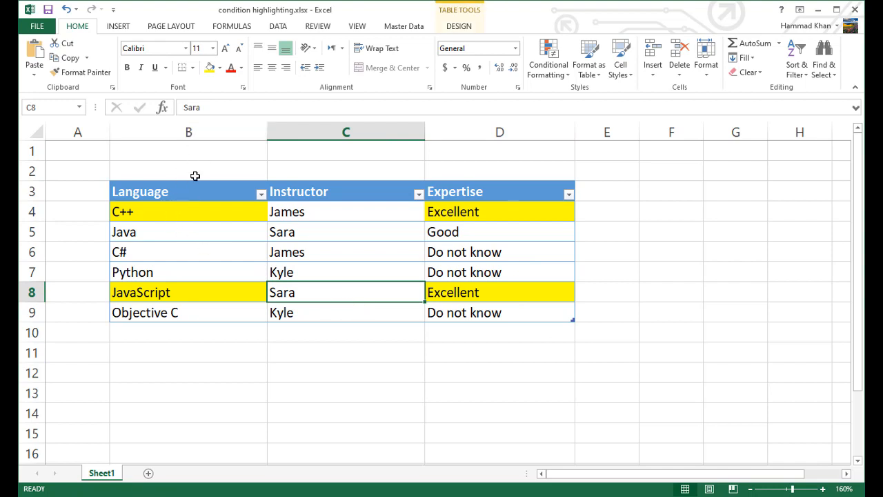
click(178, 196)
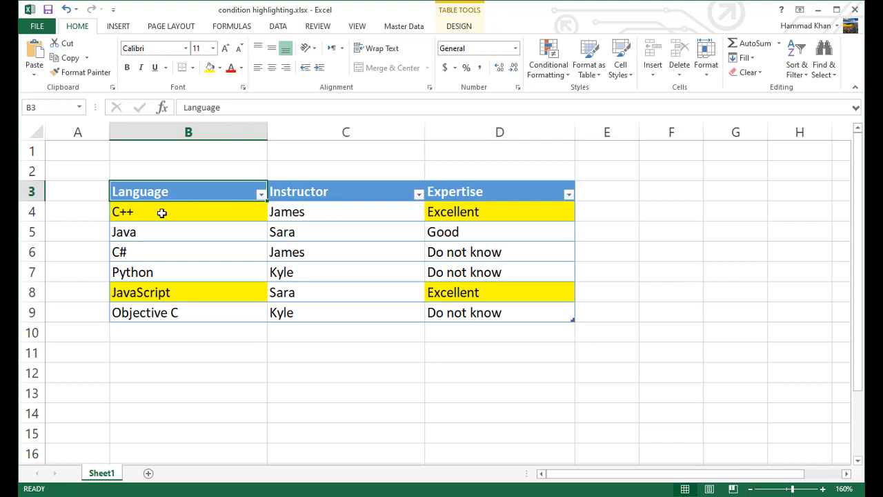
click(162, 212)
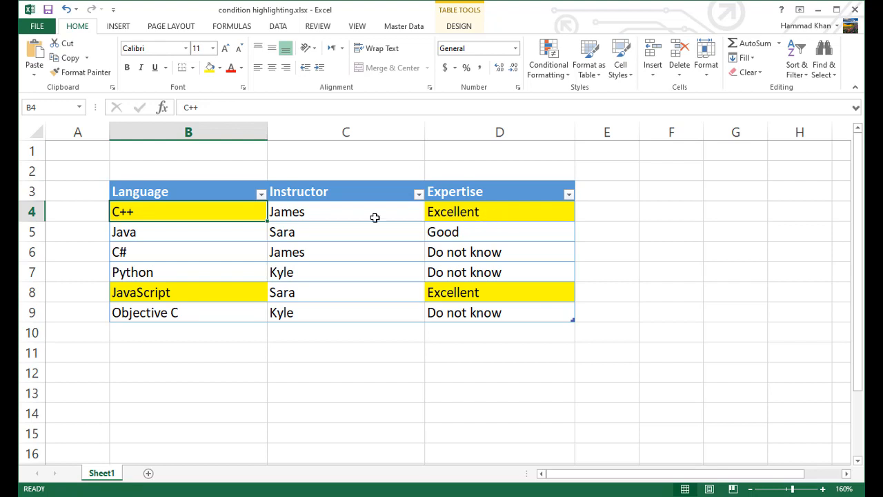
click(452, 215)
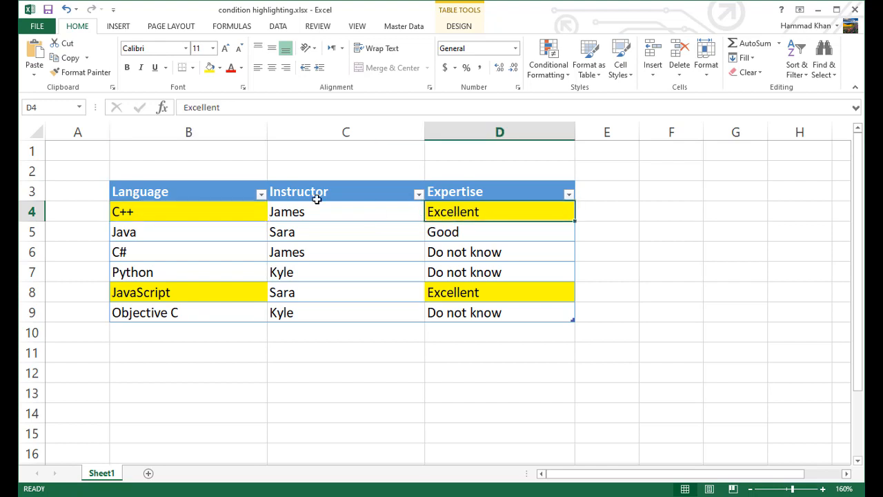
click(180, 295)
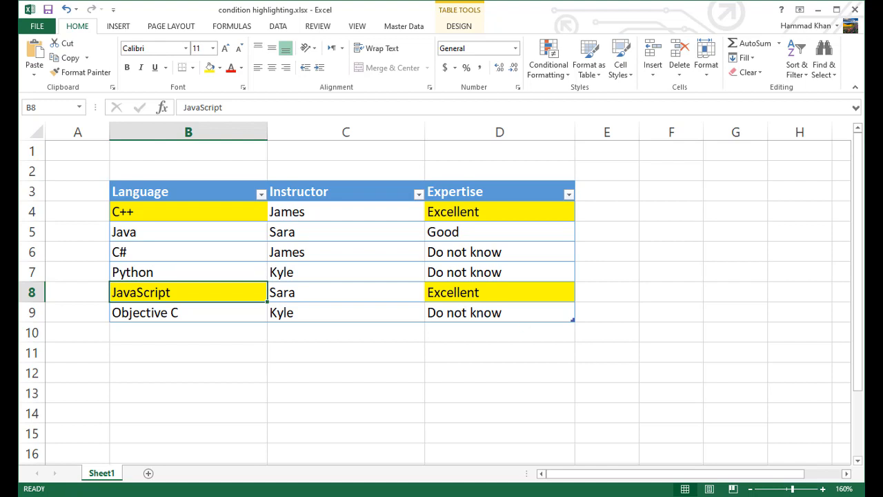
click(356, 274)
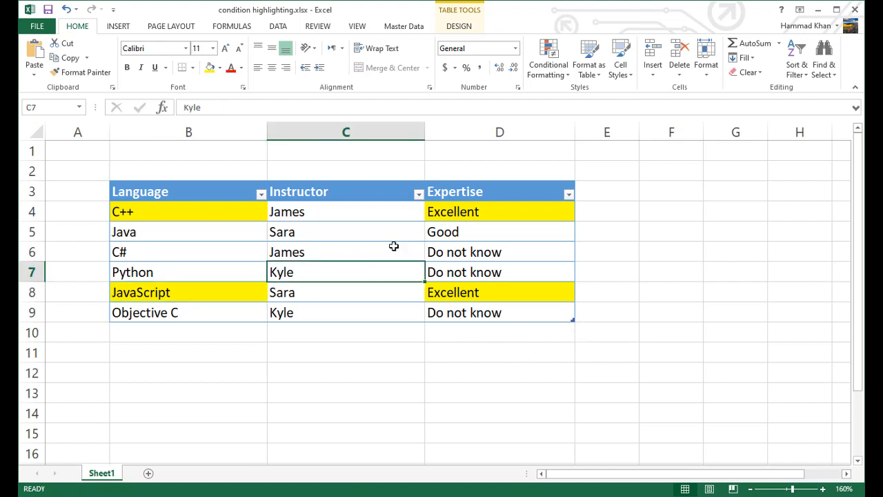
- Delete the existing Excellent highlighting rule in the Rules Manager so no row stays yellow
click(550, 76)
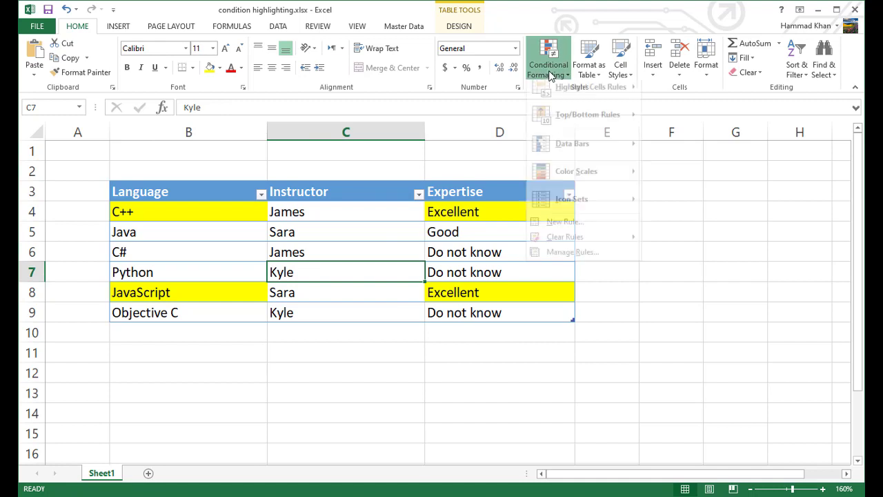
click(572, 261)
click(529, 353)
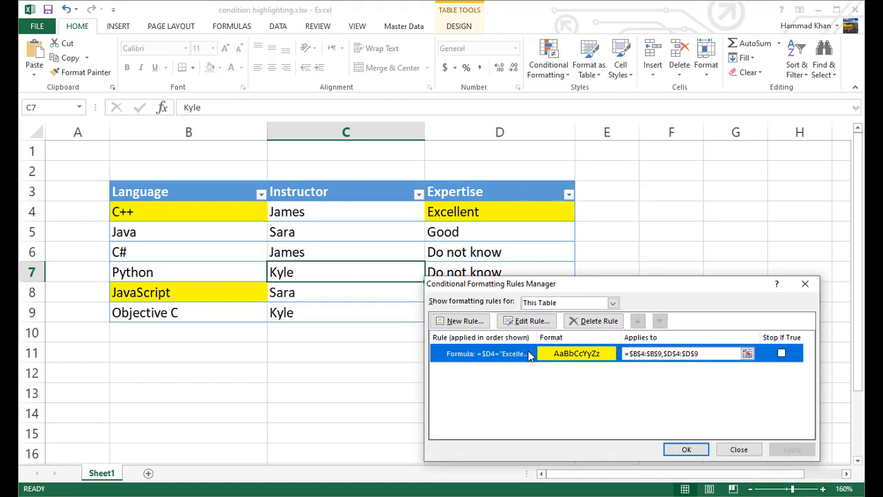
key(Delete)
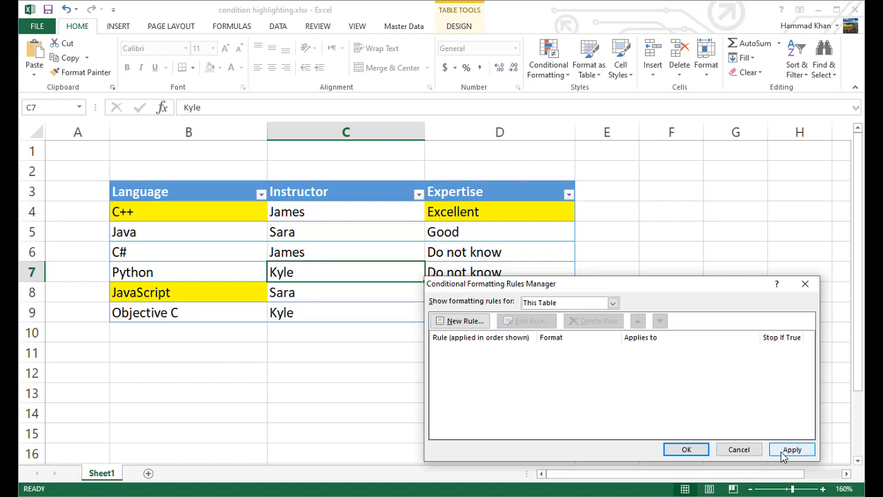
click(792, 449)
click(686, 449)
click(538, 356)
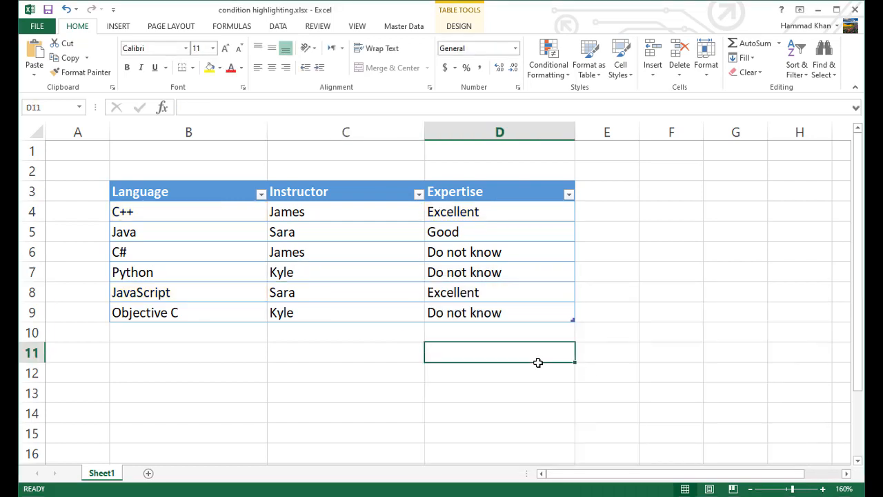
- Select the Language cells B4:B9 and bring up the Conditional Formatting options
click(187, 216)
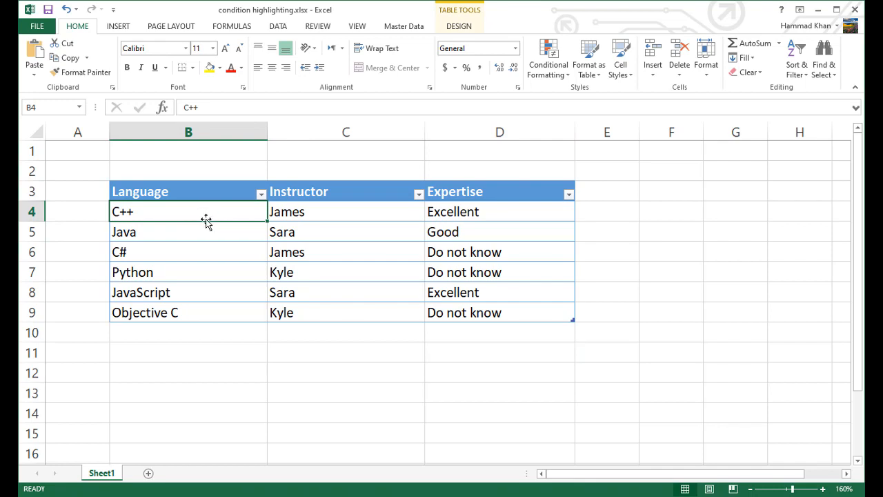
click(214, 272)
drag(215, 215, 244, 307)
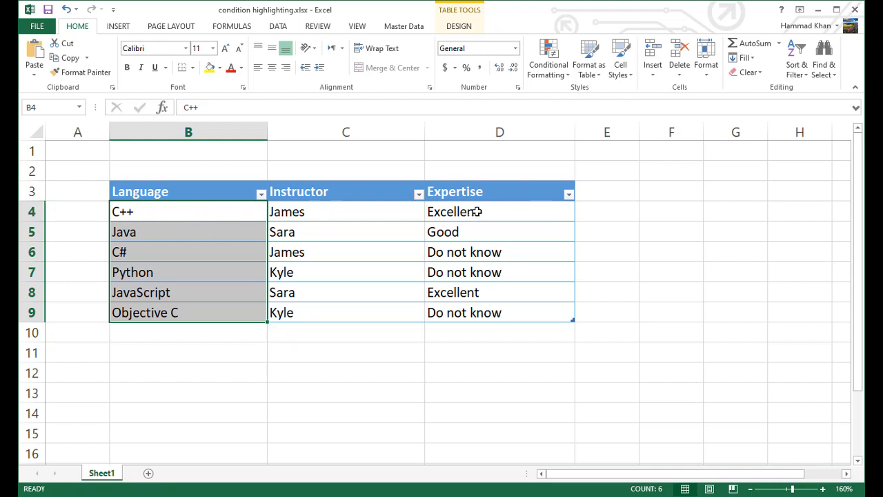
click(549, 63)
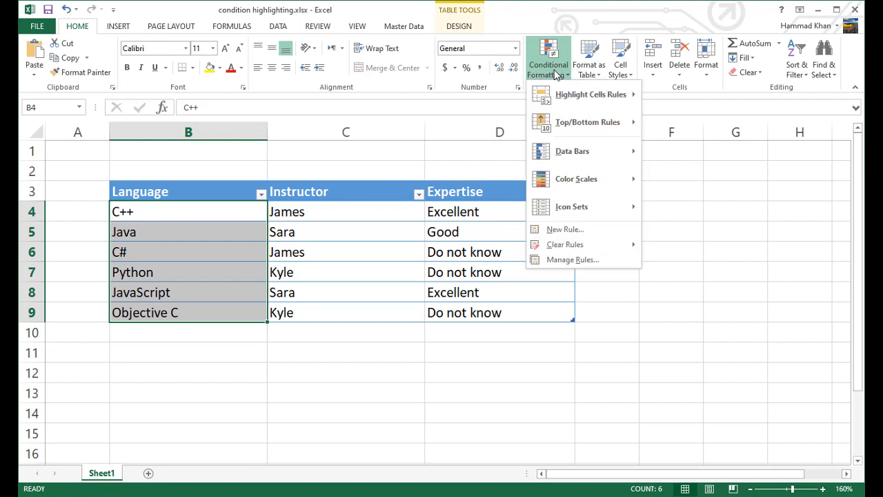
- Start a formula-based rule referencing Expertise cell D4, giving =$D$4="Excellent"
click(589, 234)
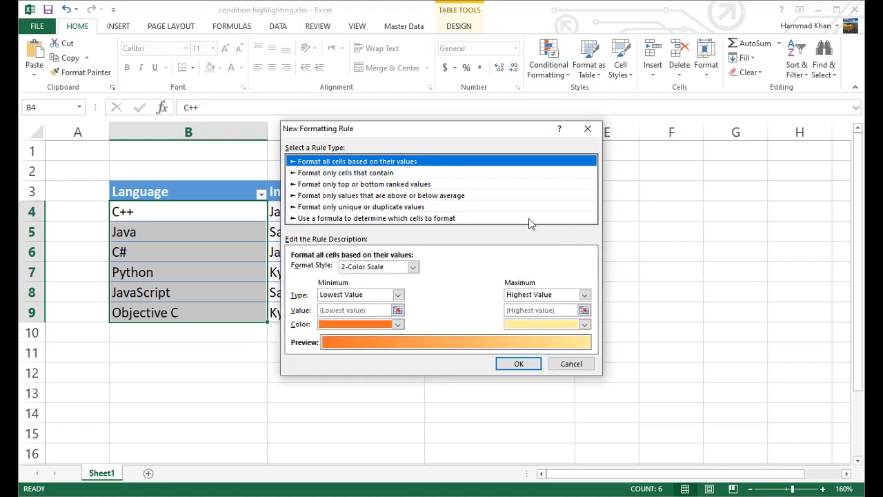
click(377, 220)
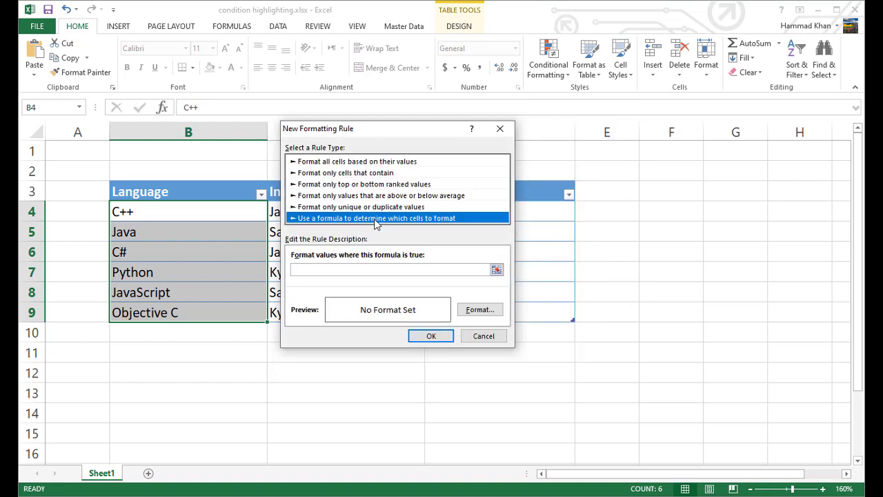
click(353, 268)
drag(415, 133, 731, 181)
text(=)
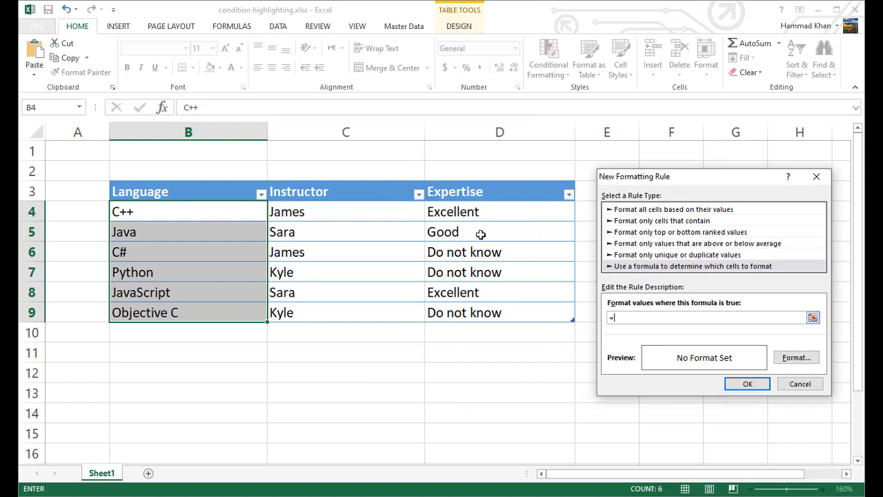
click(452, 213)
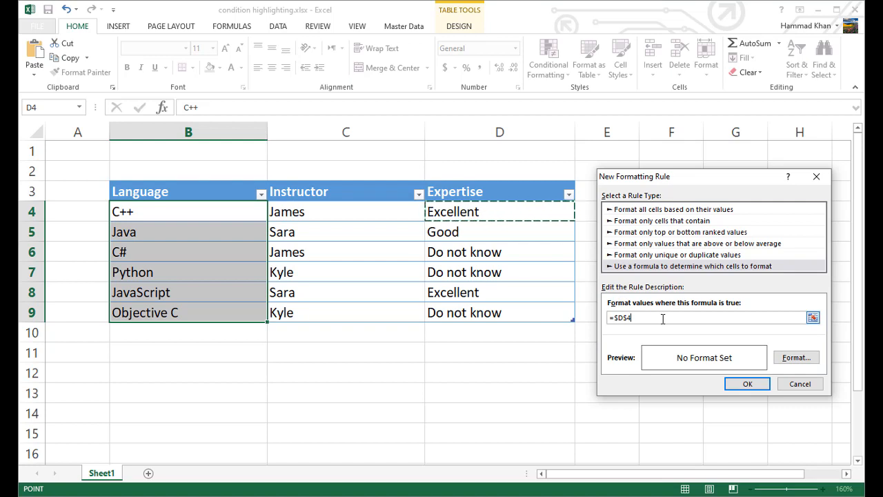
text(="Excellent)
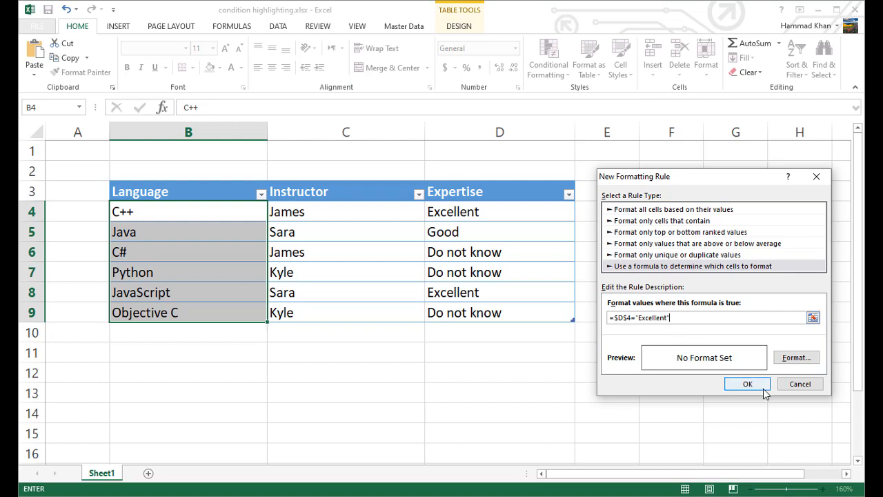
- Set the rule's format to yellow fill and apply it, turning all six Language cells yellow
click(793, 357)
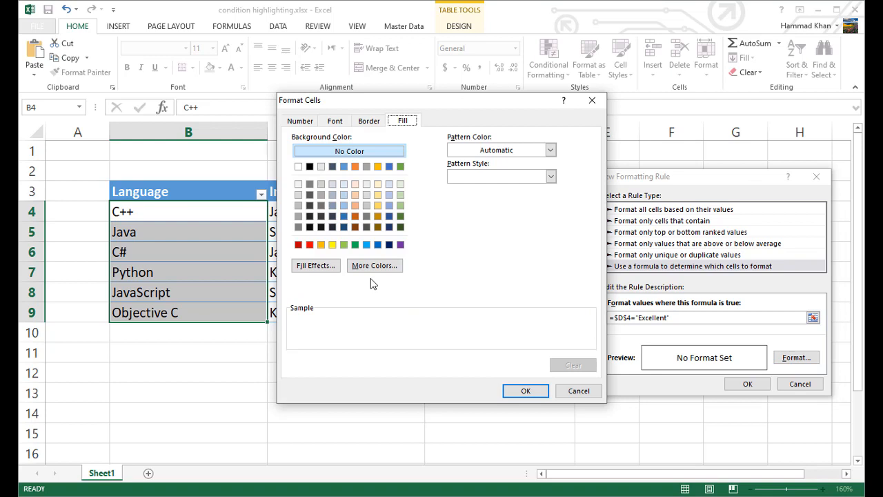
click(332, 244)
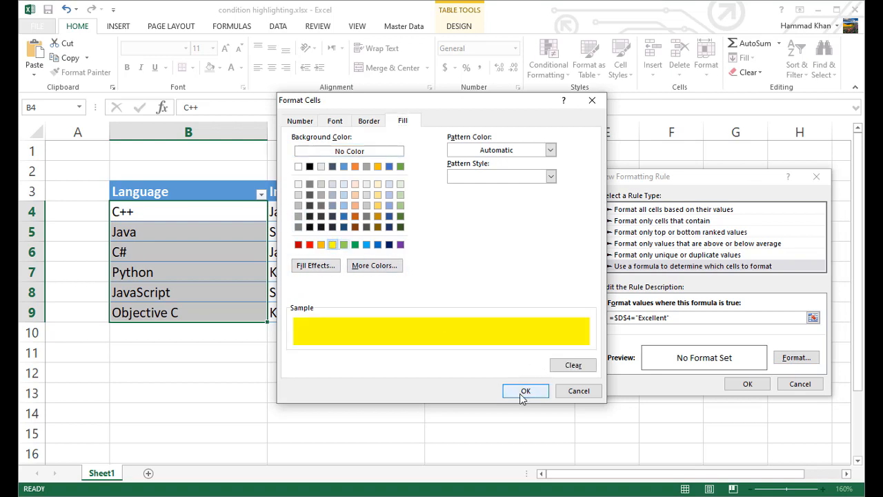
click(526, 390)
click(747, 383)
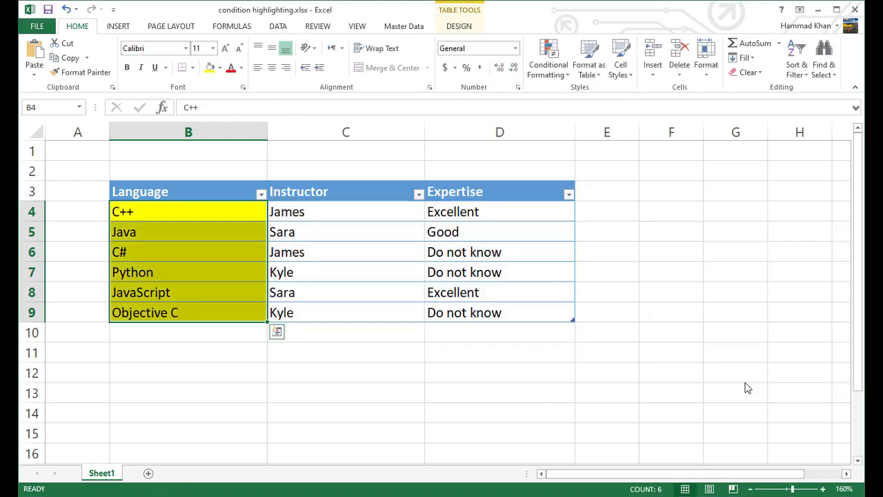
click(318, 354)
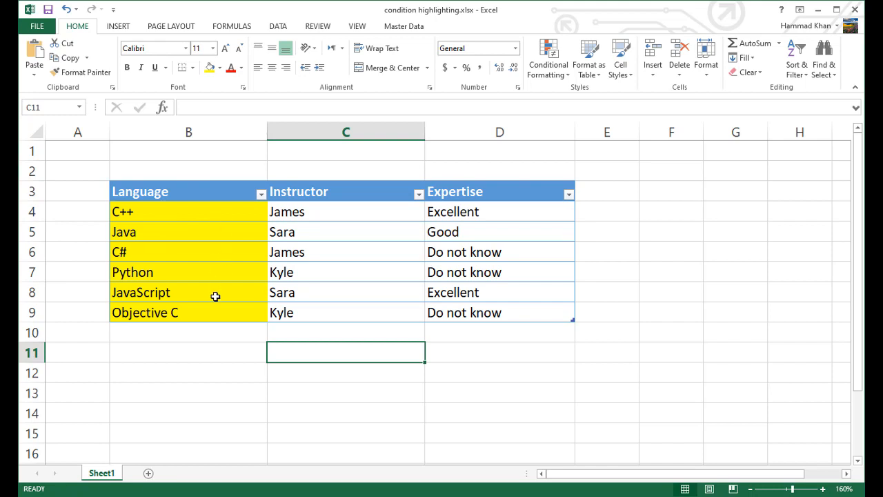
click(468, 213)
click(161, 210)
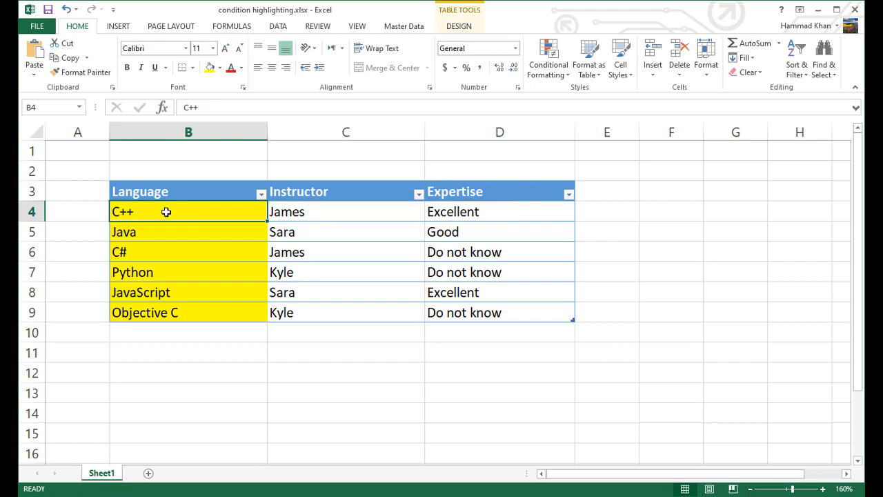
click(466, 236)
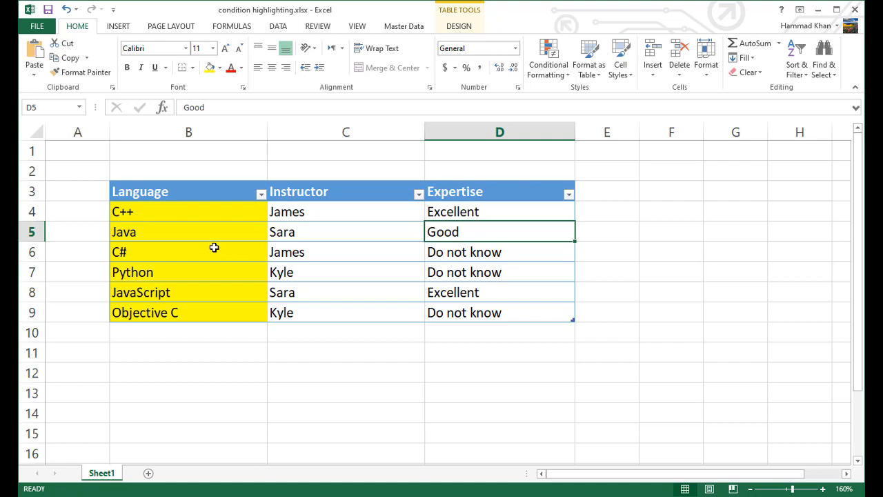
click(246, 269)
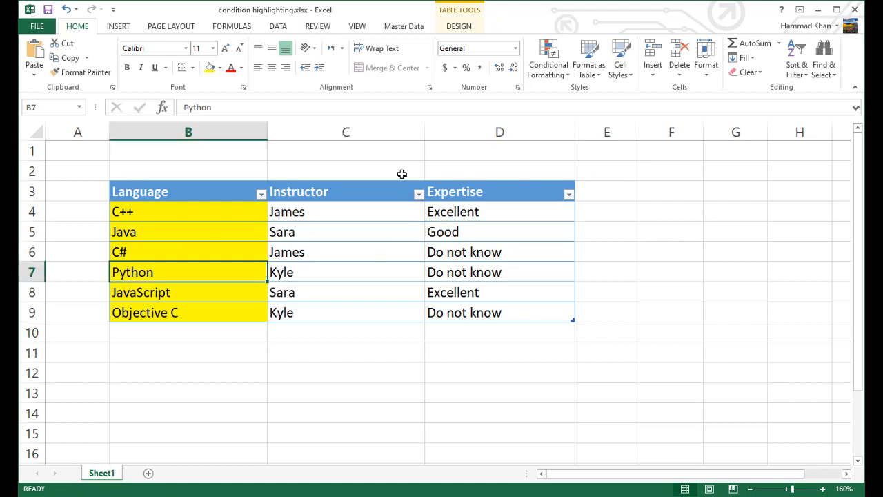
- Open the yellow-highlight rule in Edit Formatting Rule, showing =$D$4="Excellent"
click(558, 75)
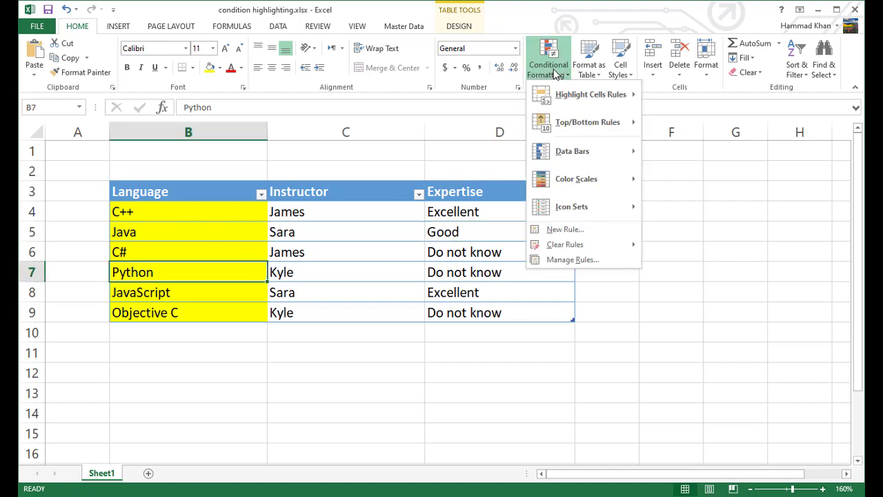
click(587, 257)
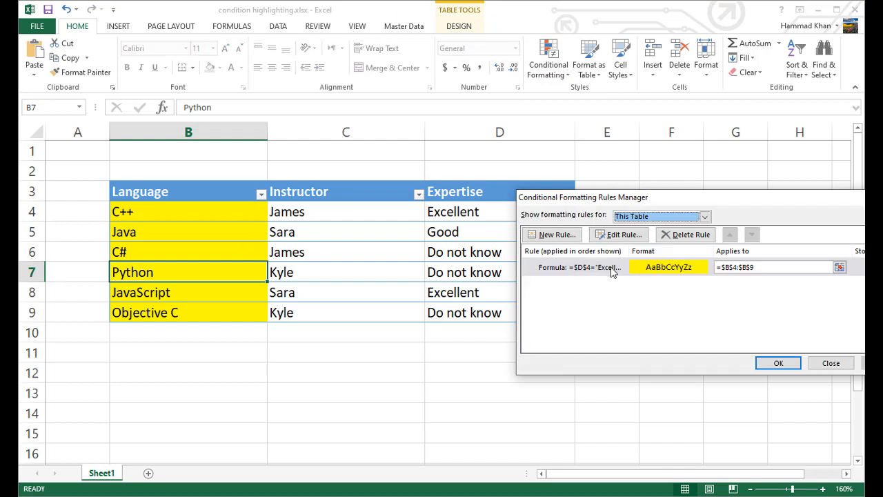
double_click(610, 272)
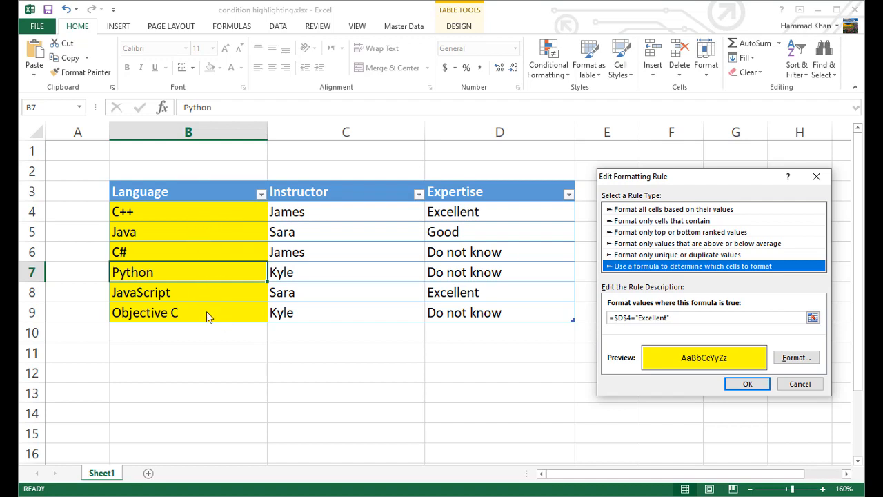
- Remove both dollar signs so the formula reads =D4="Excellent" and confirm it
click(620, 318)
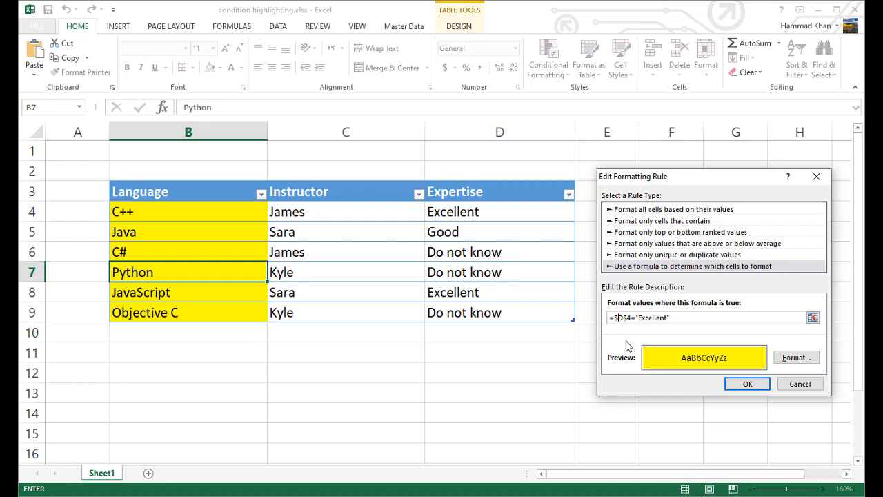
key(BackSpace)
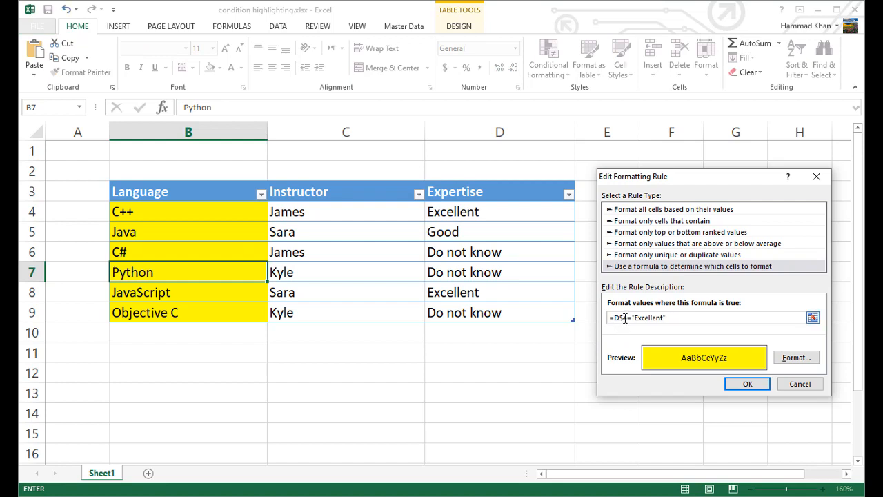
click(625, 318)
key(BackSpace)
click(747, 384)
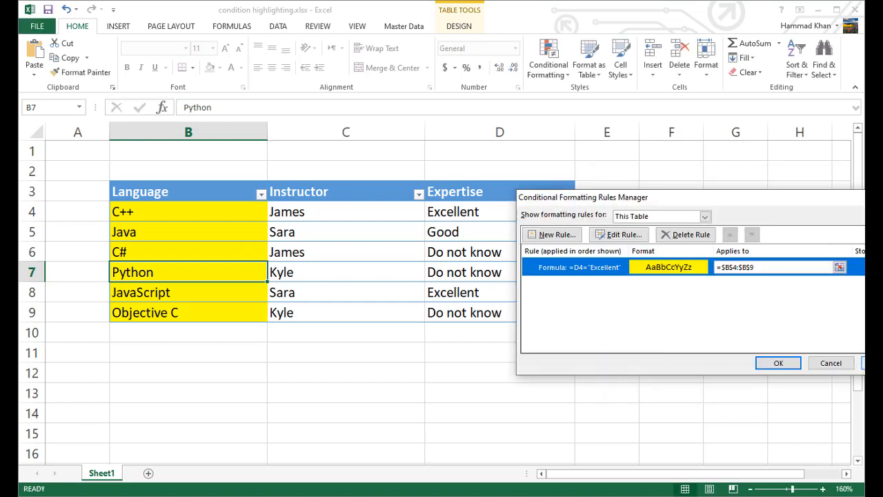
- Apply the revised rule and close the manager, leaving only C++ and JavaScript yellow
click(871, 363)
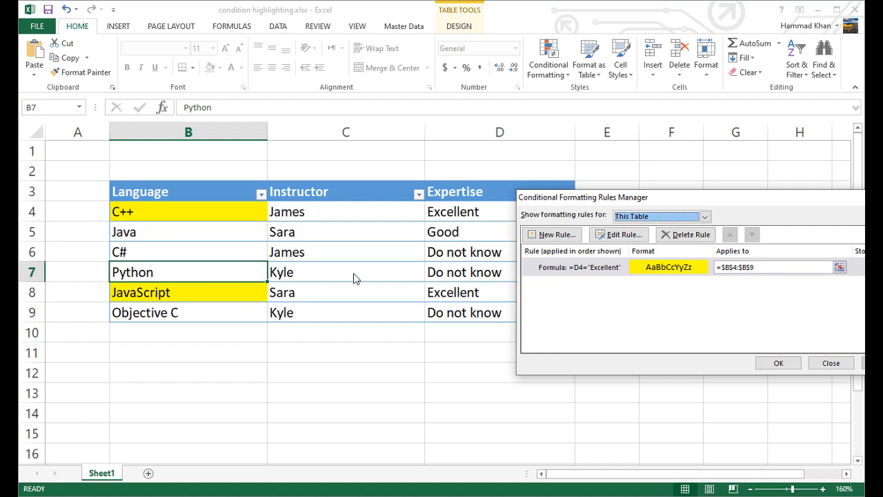
click(779, 363)
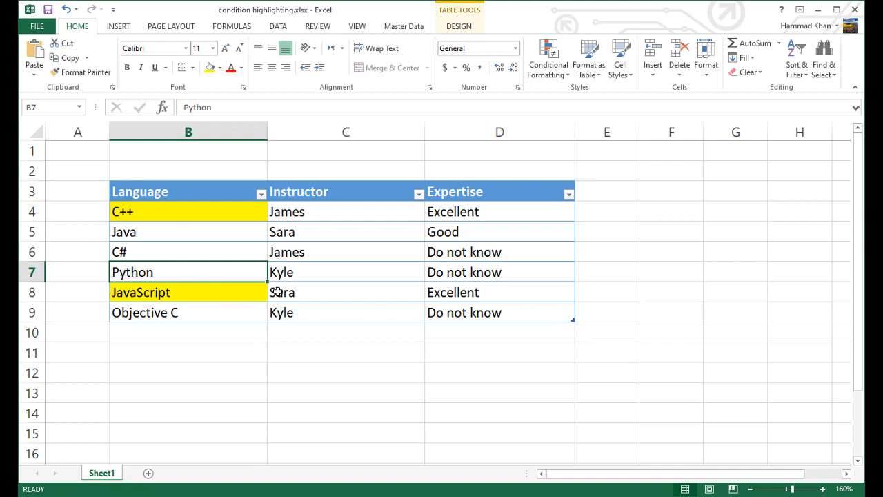
click(339, 335)
click(143, 209)
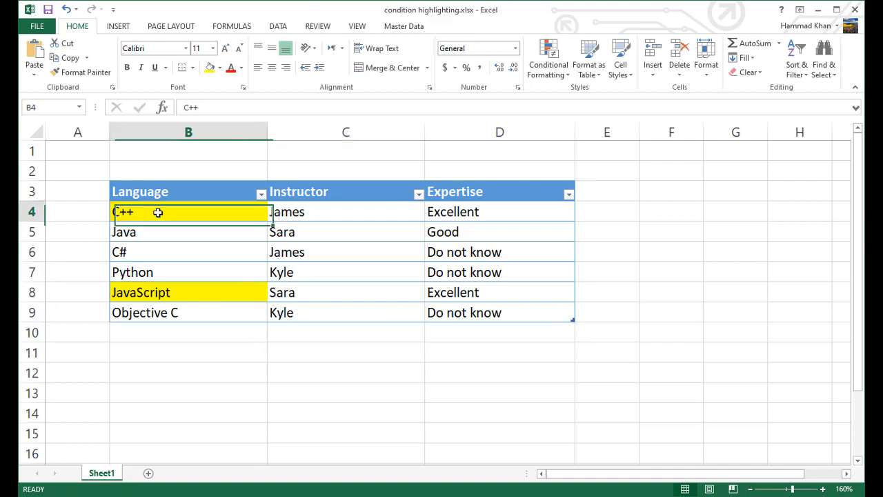
drag(158, 212, 221, 269)
click(376, 300)
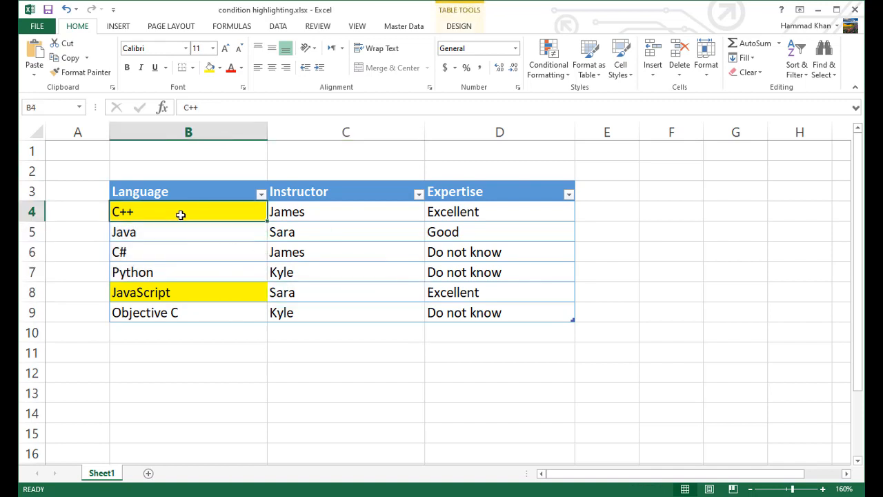
click(479, 214)
click(492, 292)
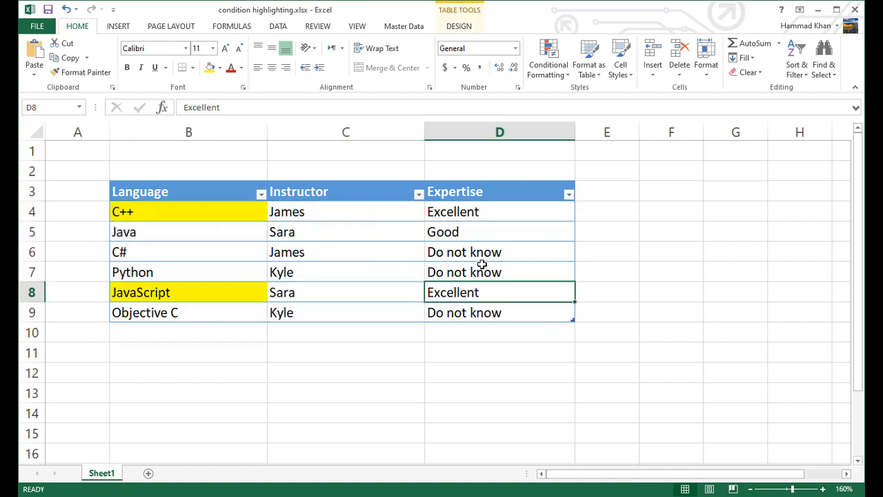
click(236, 266)
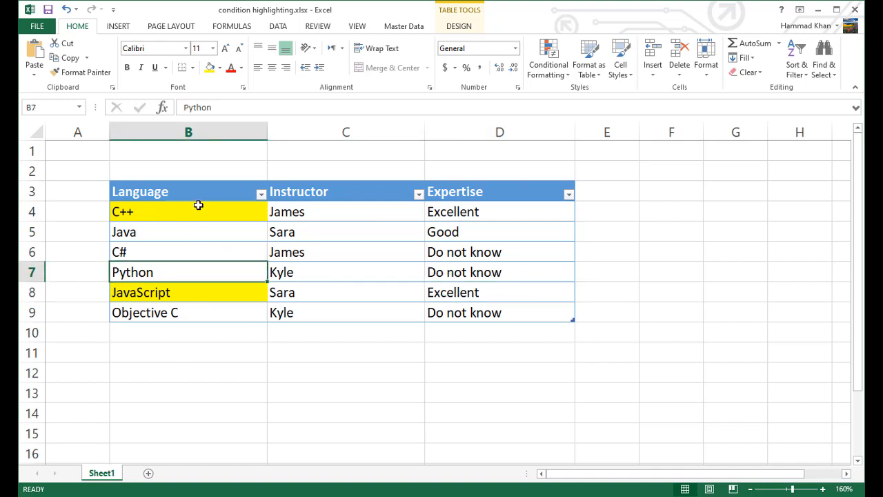
click(213, 246)
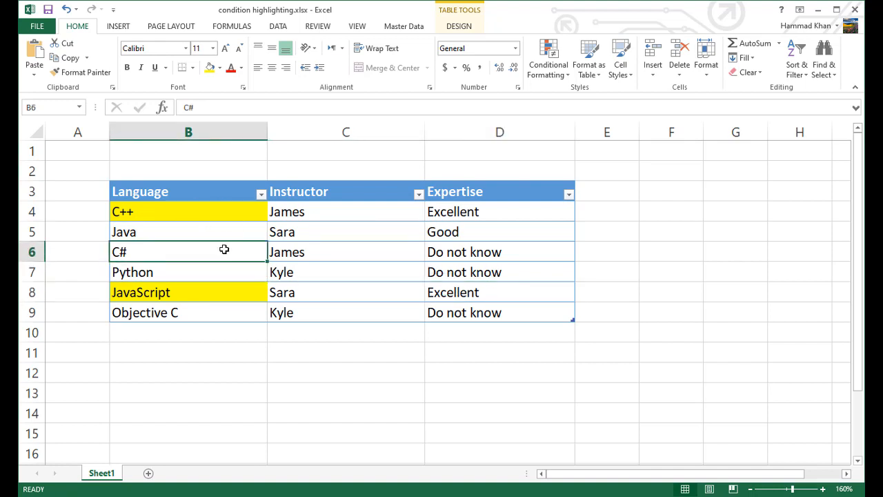
- Change the rule's Applies to range to =$B$4:$B$9,$D$4:$D$9 using the range picker
click(550, 69)
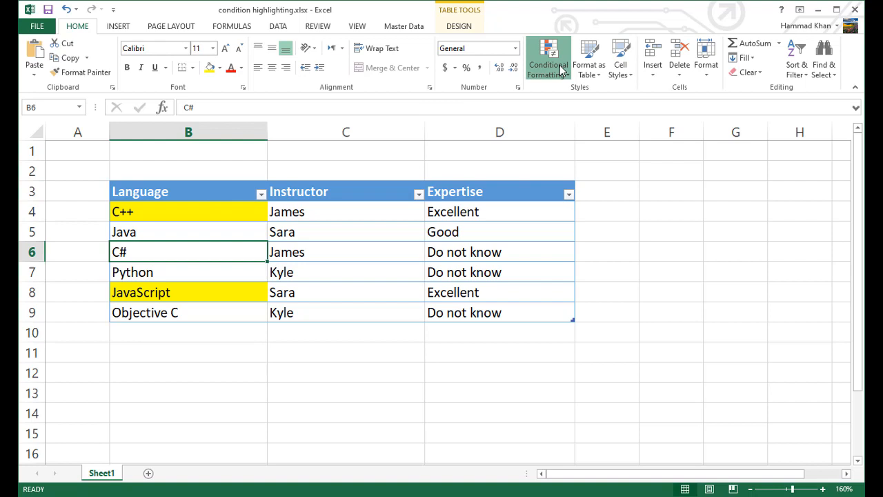
click(573, 260)
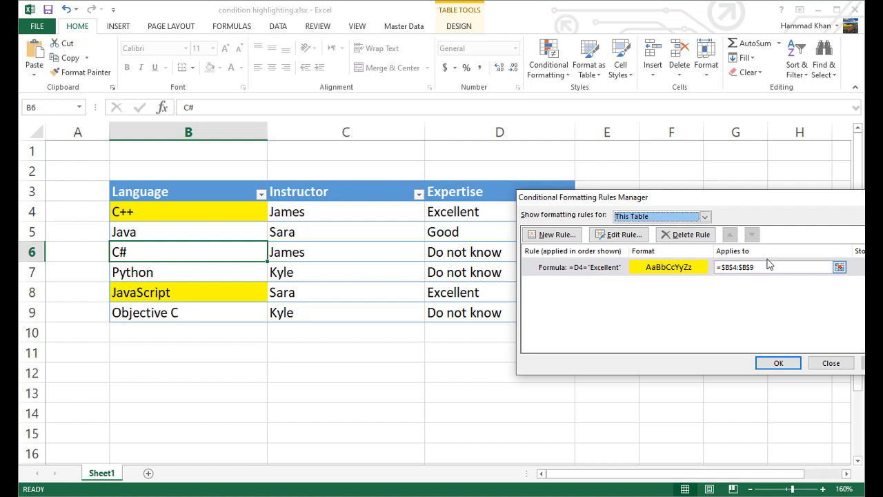
click(840, 268)
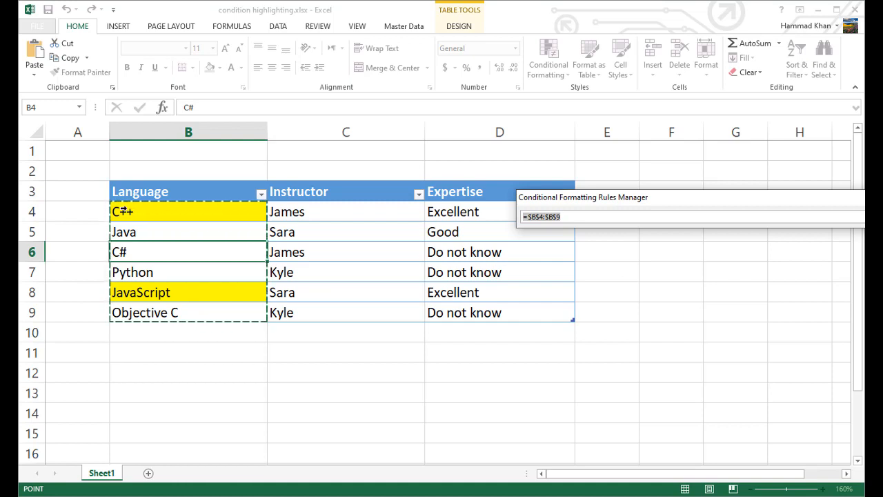
drag(124, 211, 473, 308)
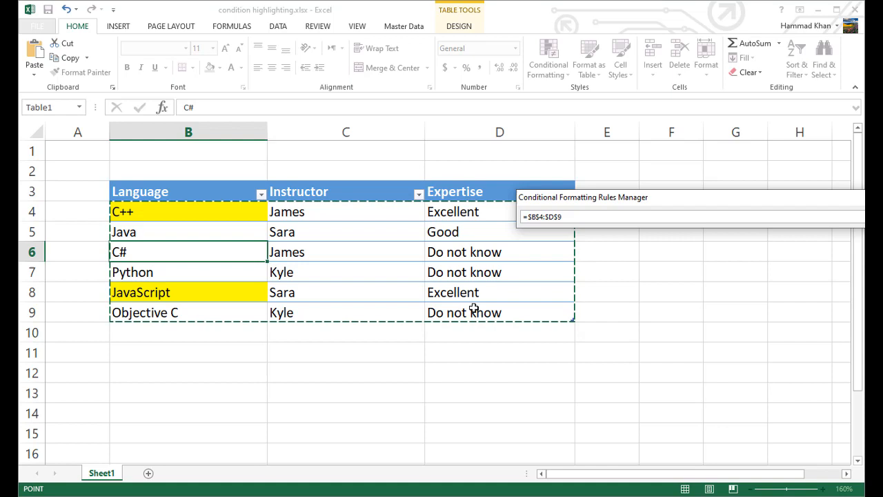
drag(183, 209, 207, 311)
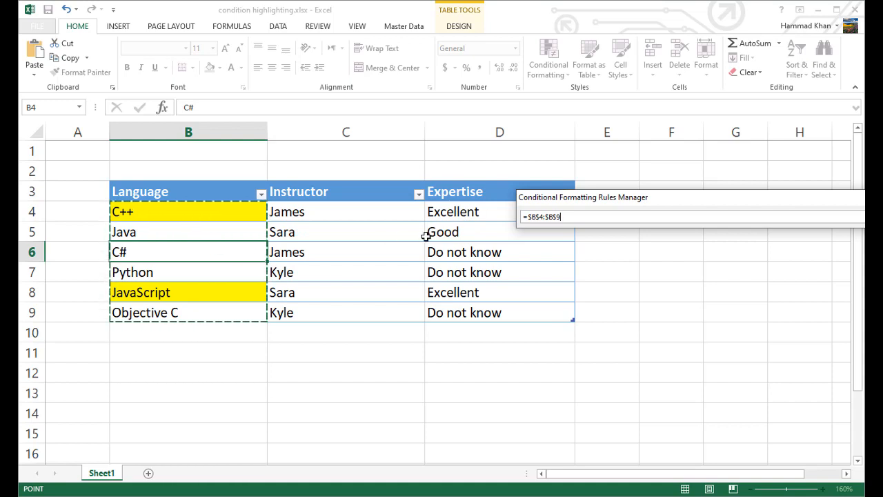
ctrl+drag(460, 214, 522, 313)
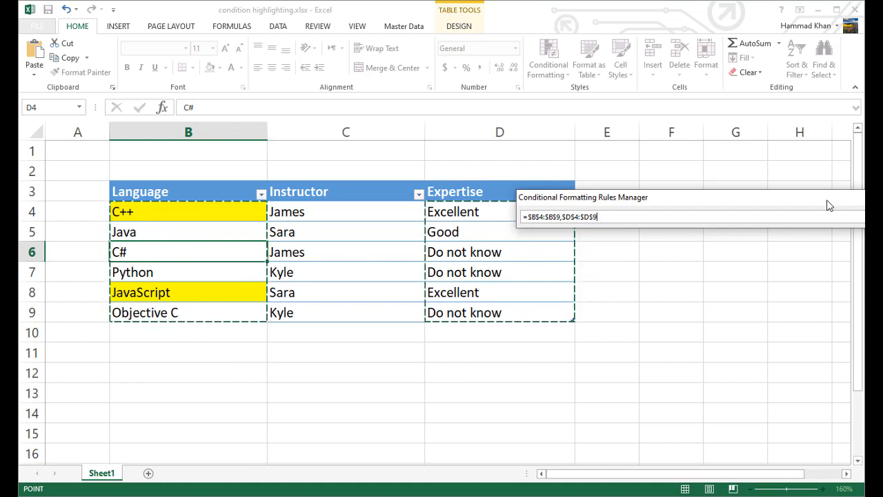
drag(726, 198, 621, 213)
- Apply the extended range and close the Rules Manager; only C++ and JavaScript show yellow
click(797, 236)
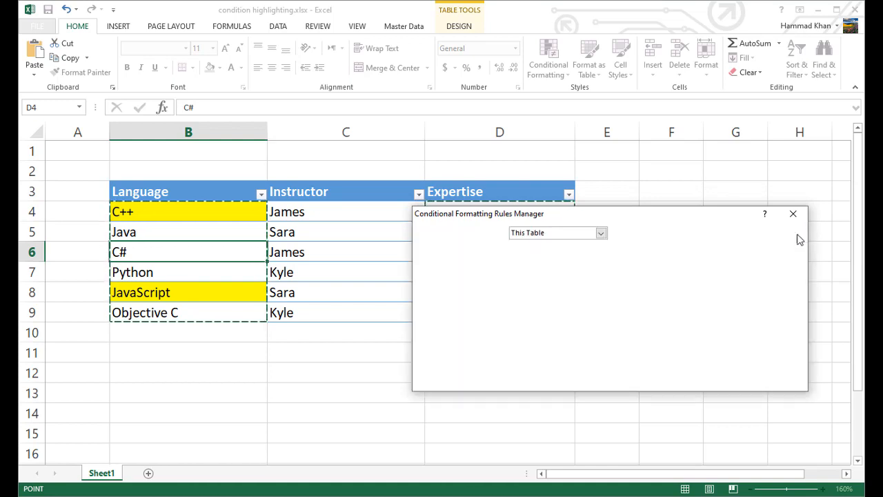
click(780, 380)
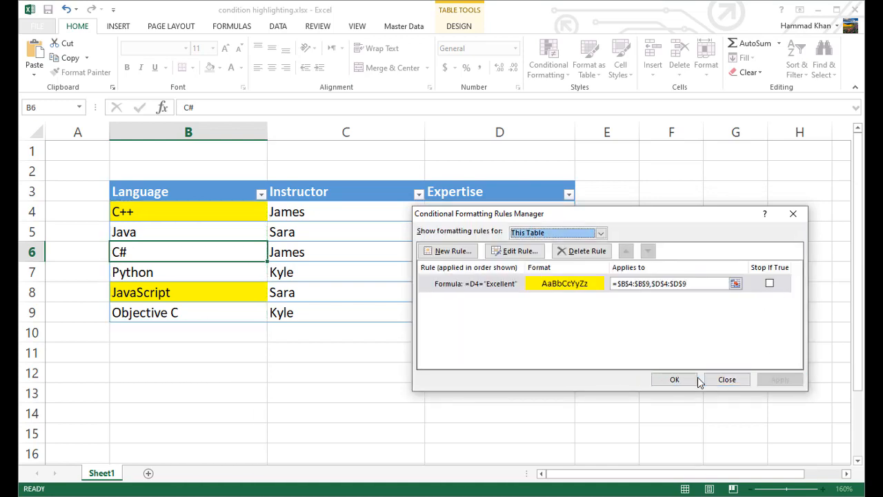
click(674, 379)
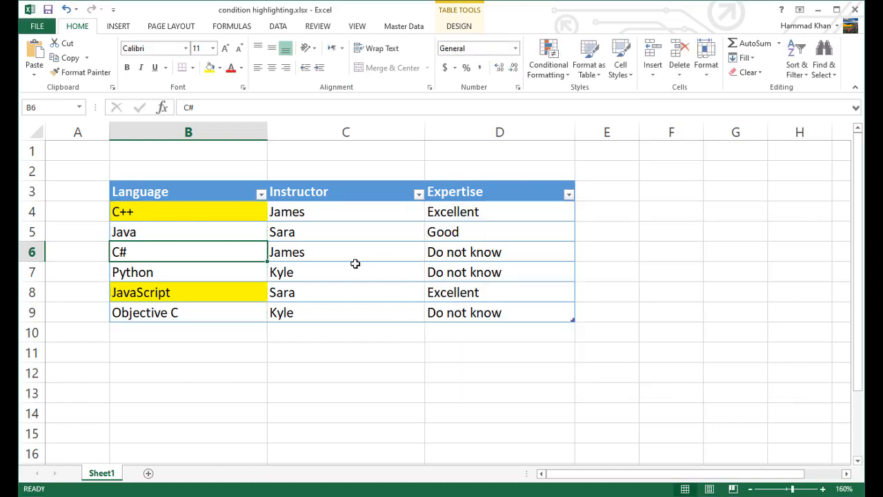
- Inspect the Excellent cells and table rows, checking that Expertise cells are not yet yellow
click(474, 216)
key(ctrl+a)
click(527, 291)
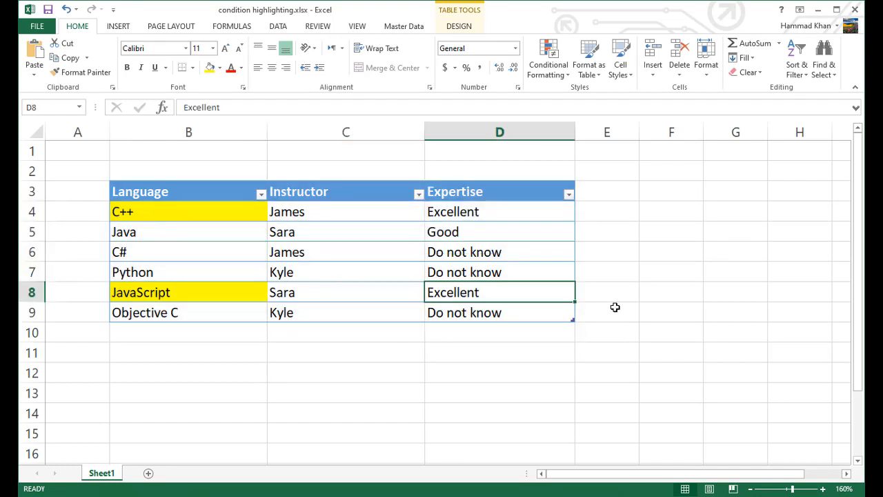
click(614, 307)
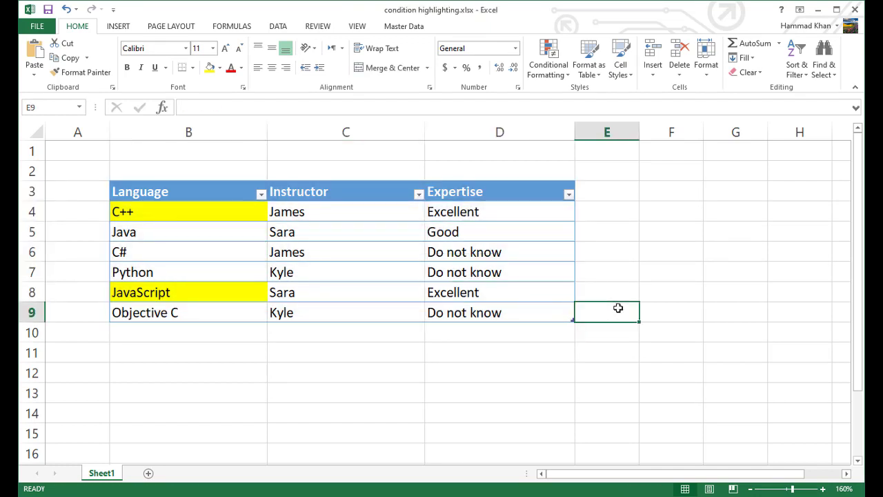
click(357, 309)
click(250, 292)
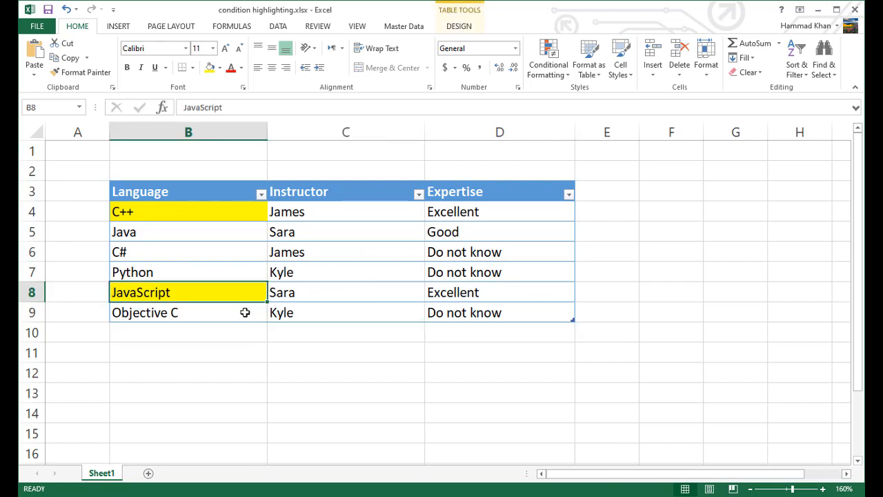
- Edit the rule's formula to =$D4="Excellent", anchoring it to column D
click(548, 66)
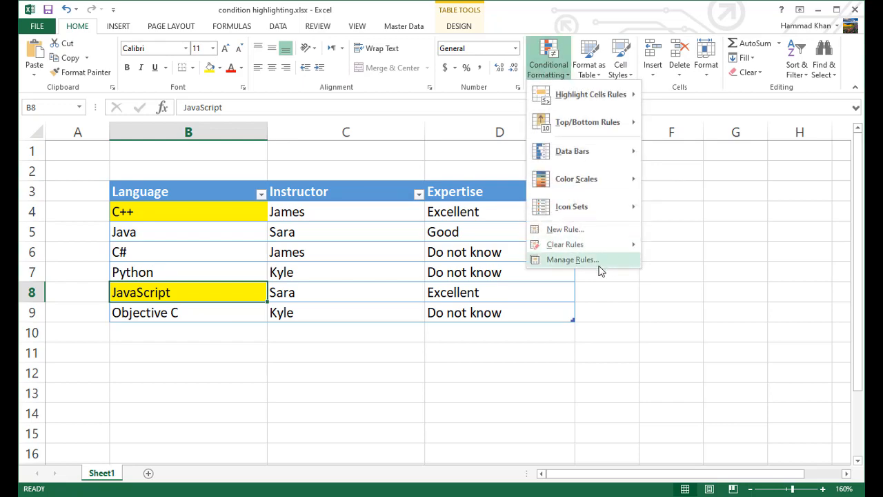
click(579, 255)
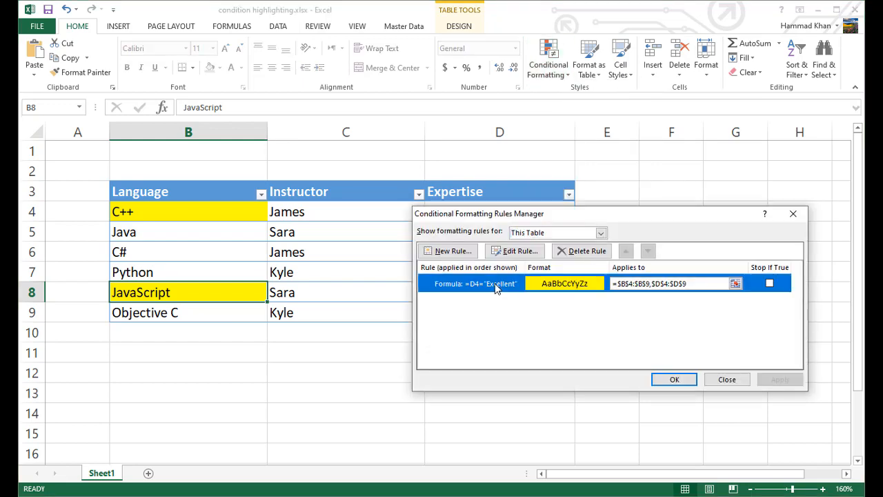
double_click(498, 287)
drag(588, 199, 741, 198)
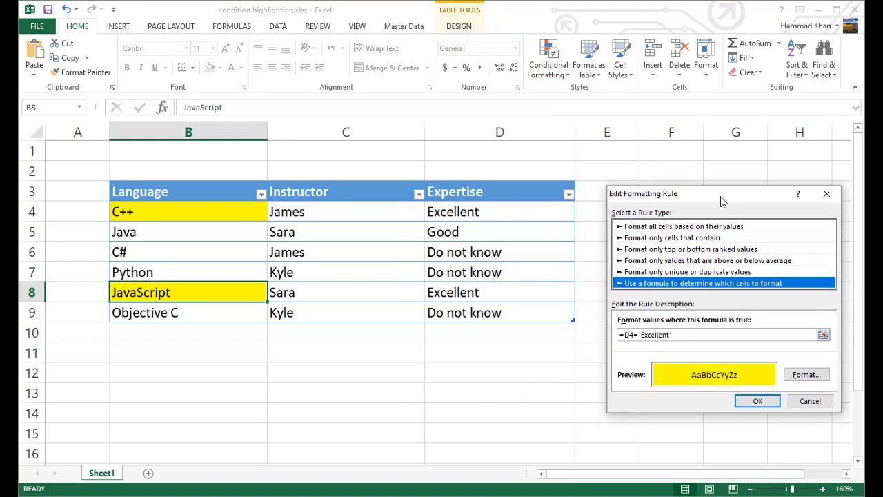
click(626, 335)
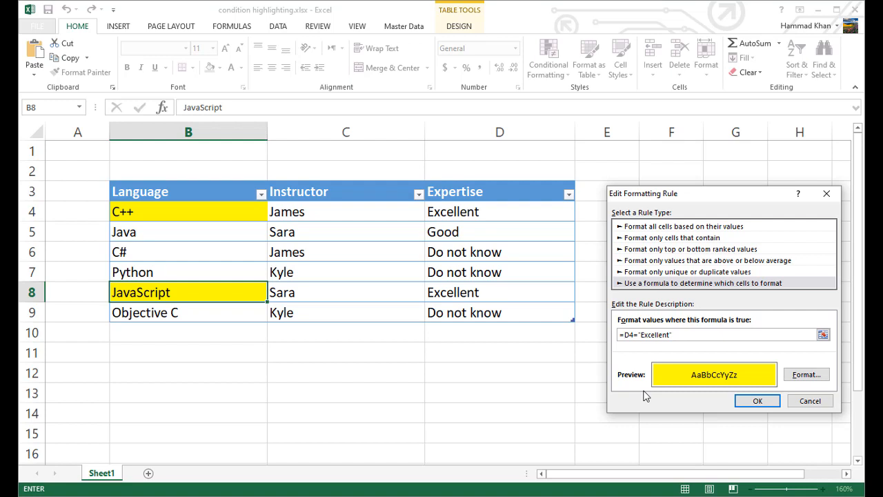
text($)
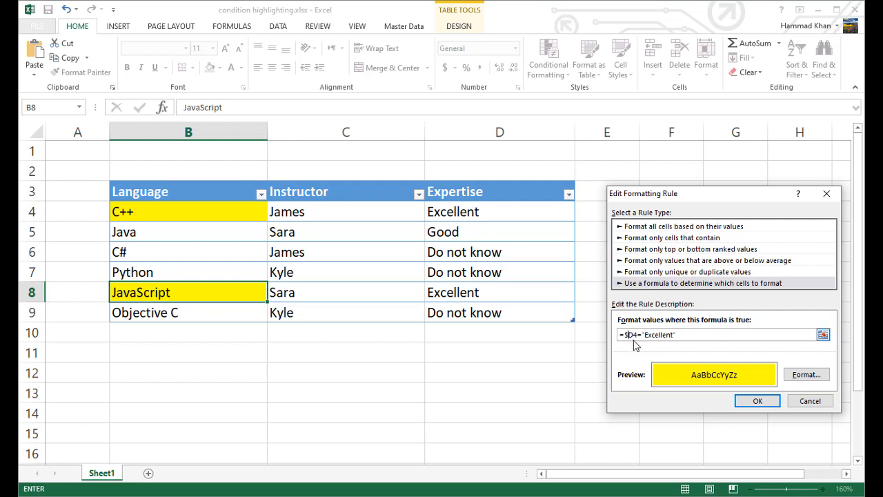
click(758, 401)
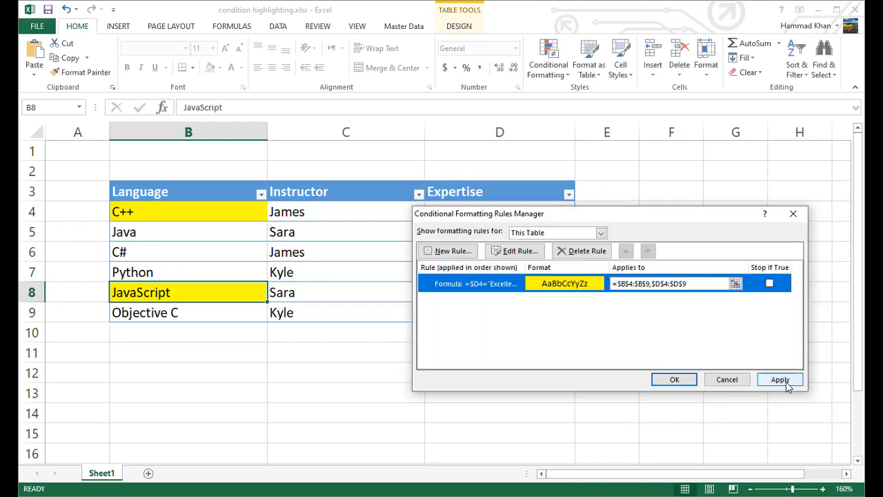
- Apply the updated rule so Excellent cells D4 and D8 also turn yellow, and close the manager
drag(718, 219, 742, 293)
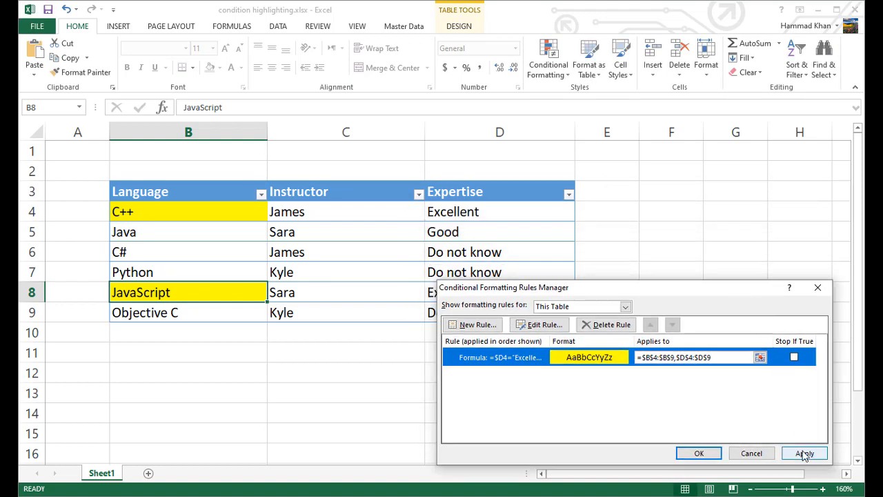
click(804, 454)
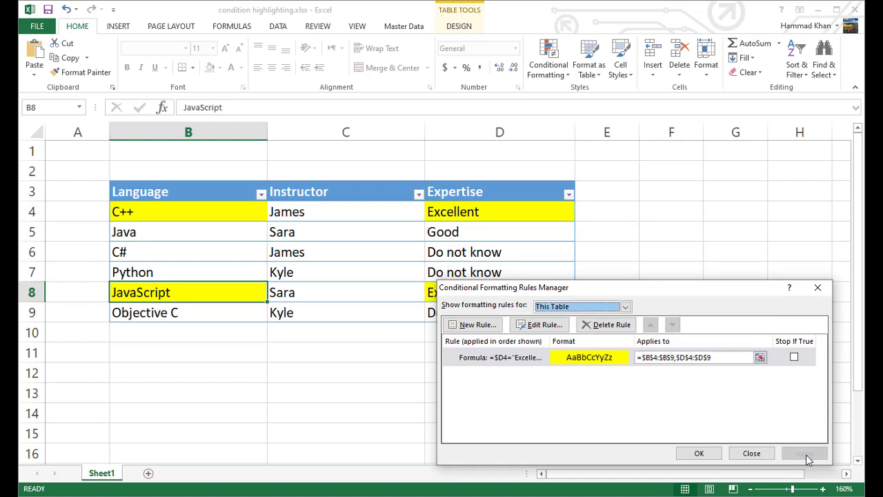
click(699, 453)
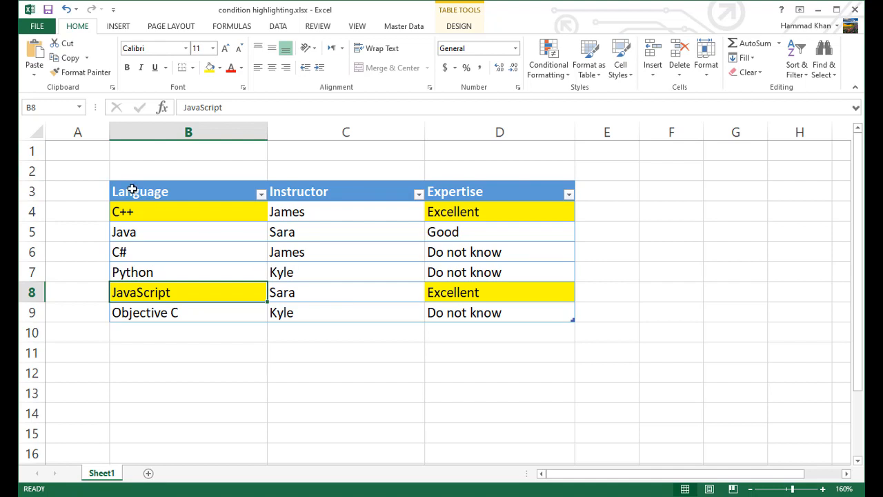
drag(133, 191, 483, 314)
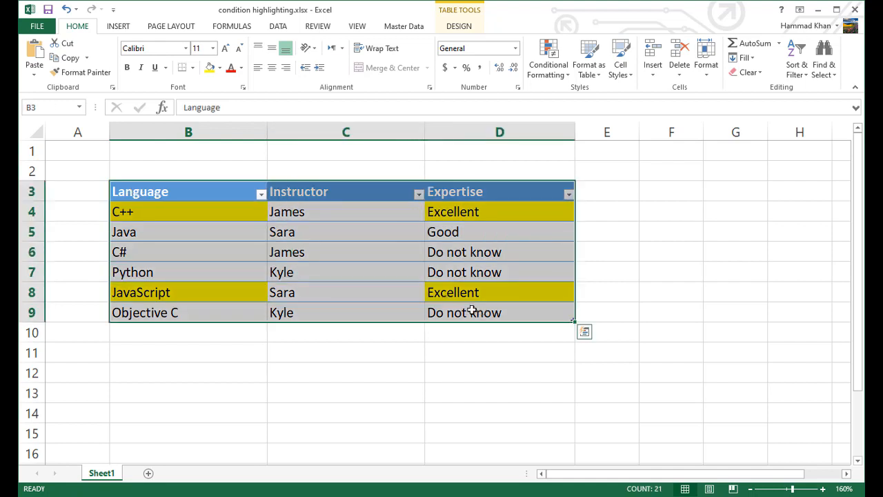
click(382, 350)
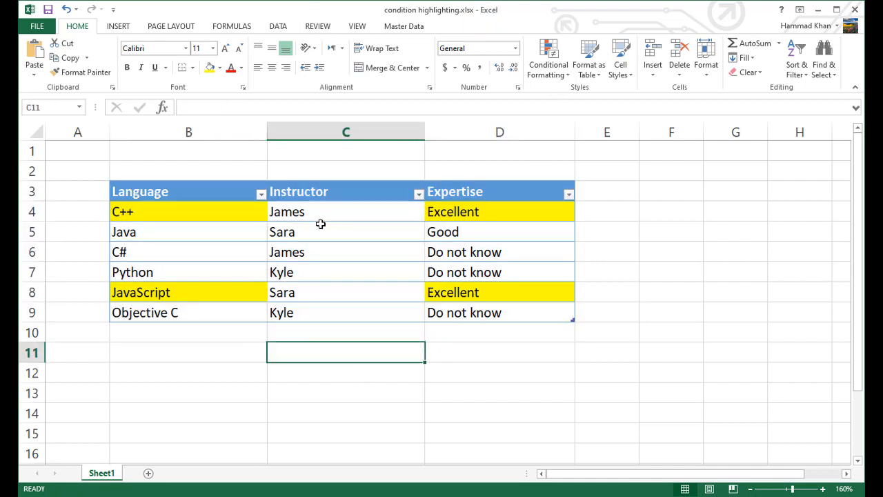
click(158, 273)
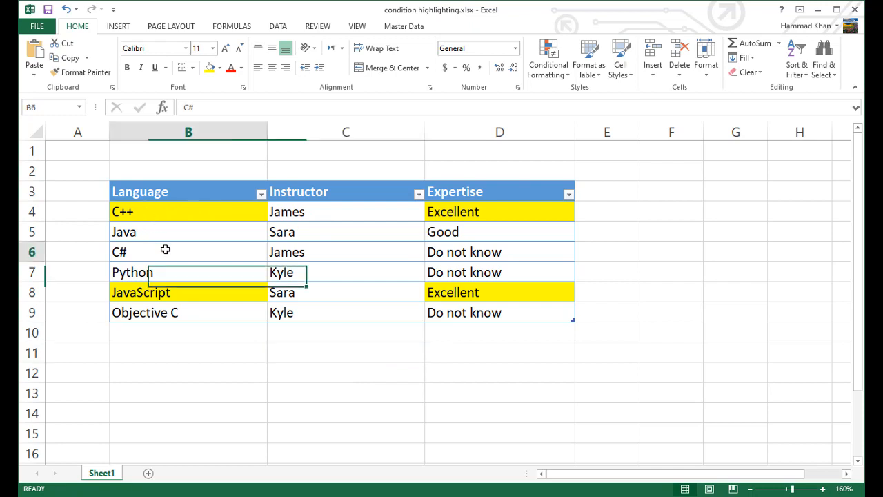
click(157, 253)
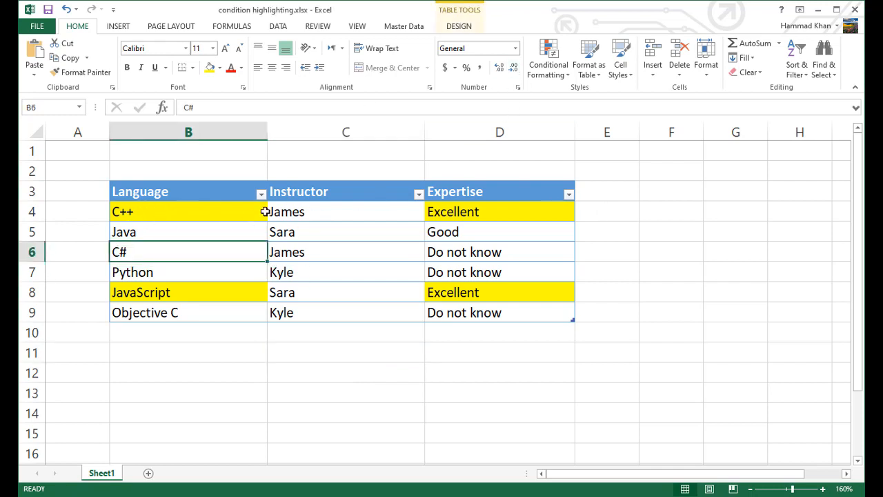
- Set the rule's Applies to range to the whole table B4:D9 and apply it, colouring Excellent rows fully yellow
click(549, 69)
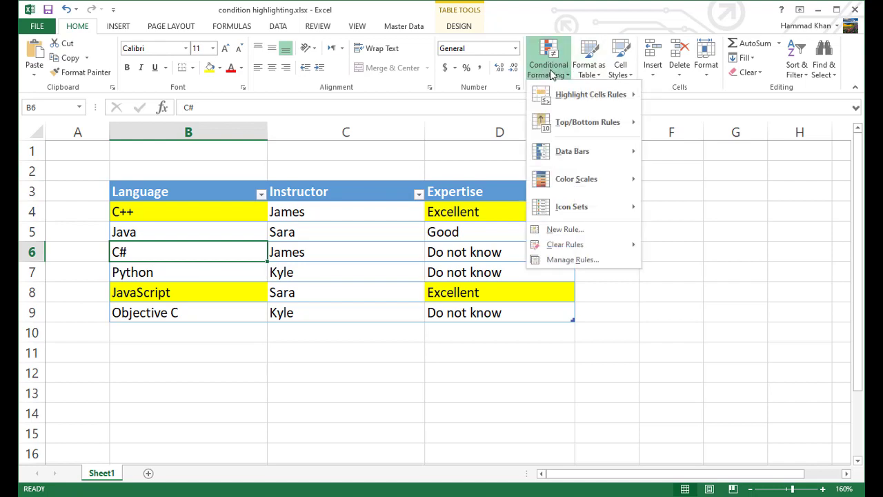
click(573, 260)
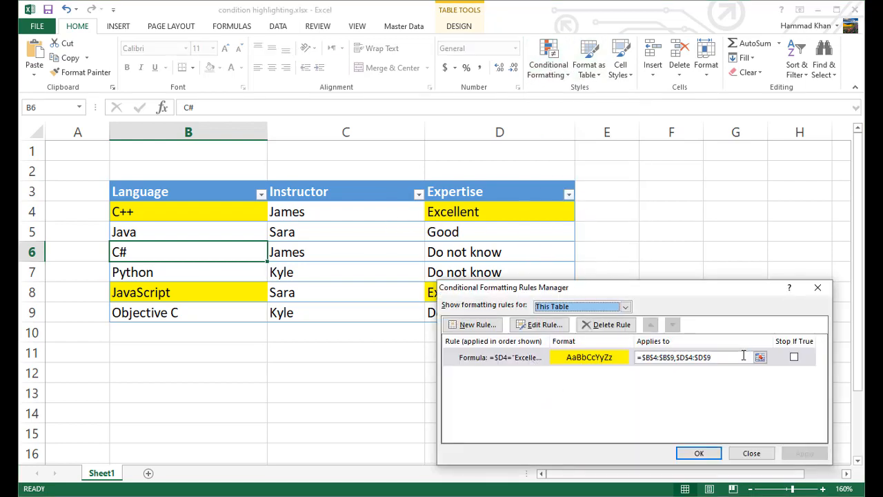
click(761, 359)
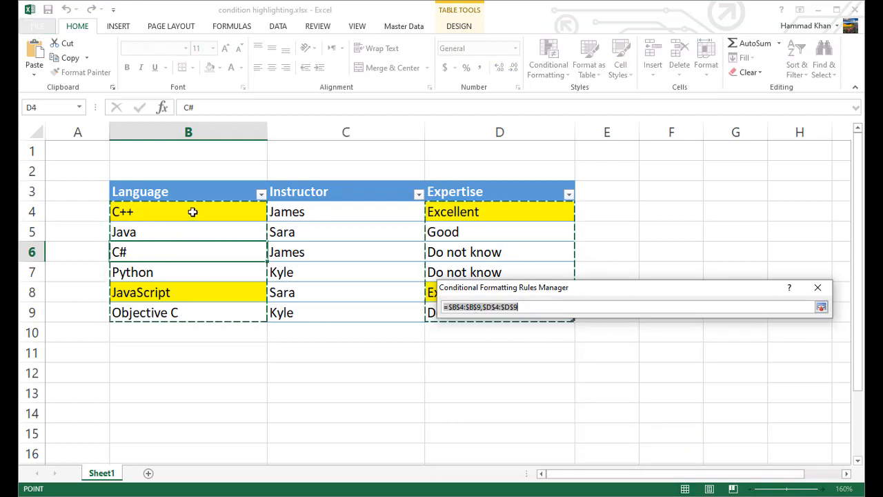
drag(123, 210, 573, 319)
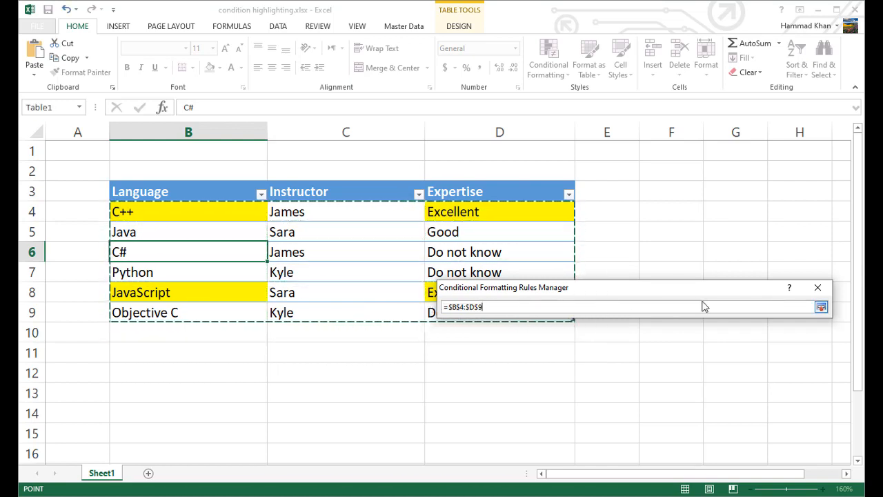
click(822, 307)
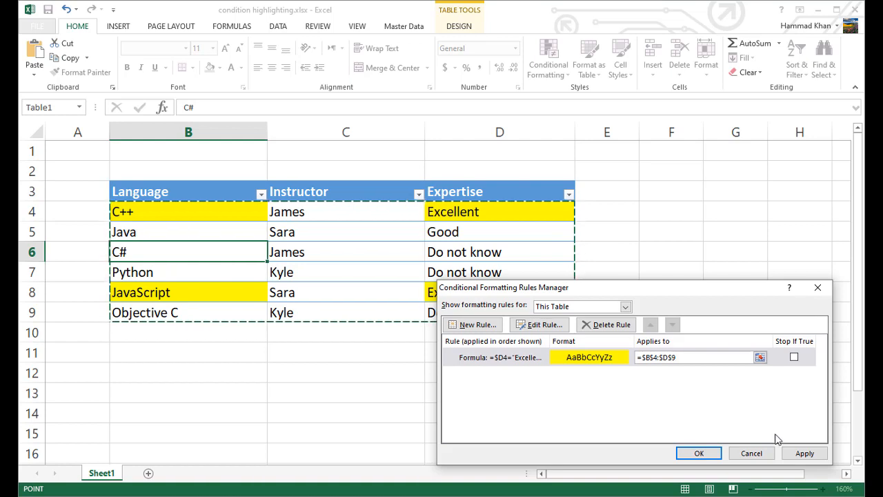
click(805, 453)
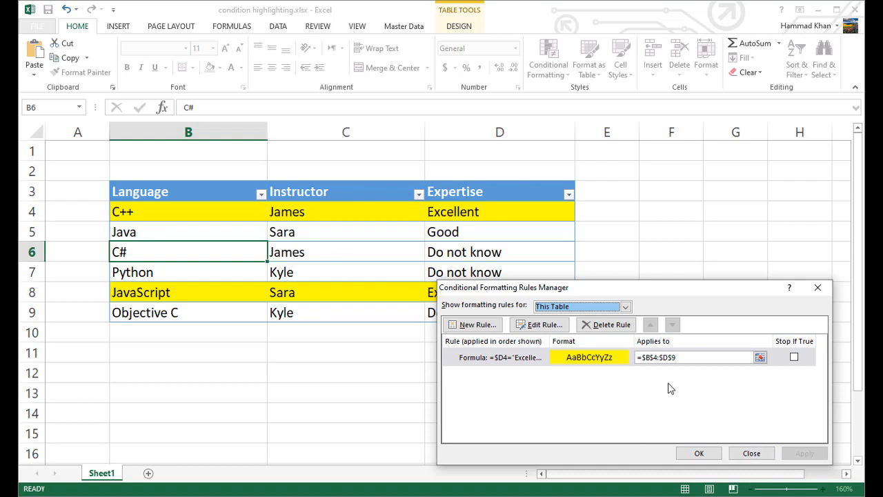
- Confirm the =$D4="Excellent" rule on B4:D9 unchanged and close the rule editor
double_click(532, 357)
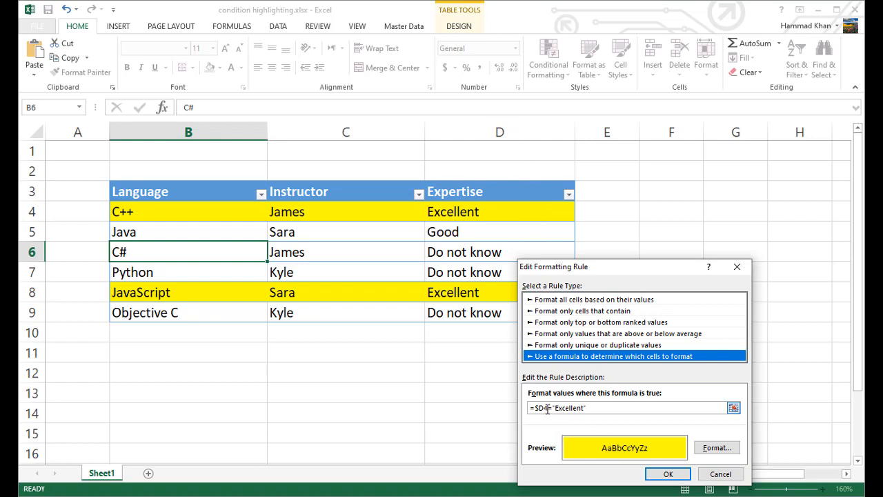
drag(631, 269, 704, 185)
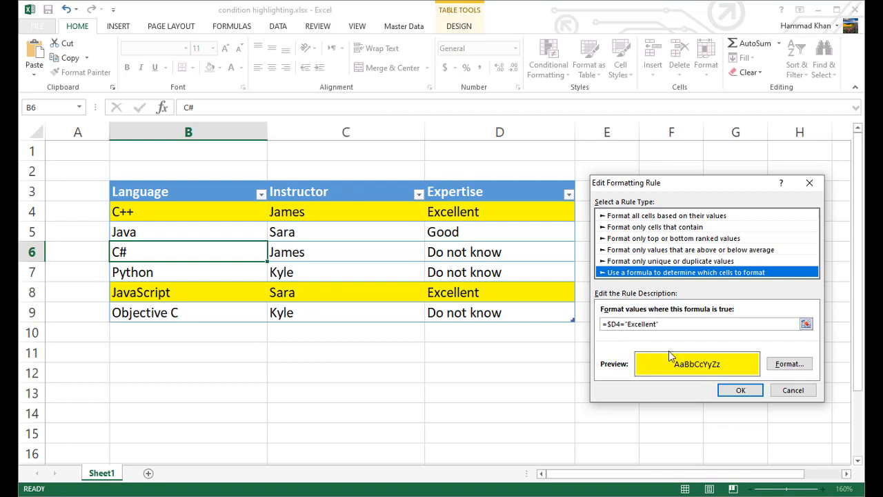
click(754, 395)
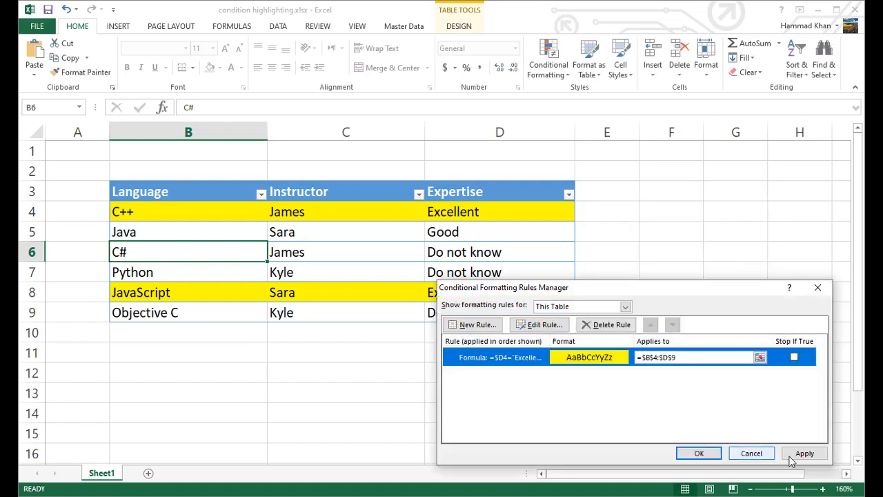
click(700, 453)
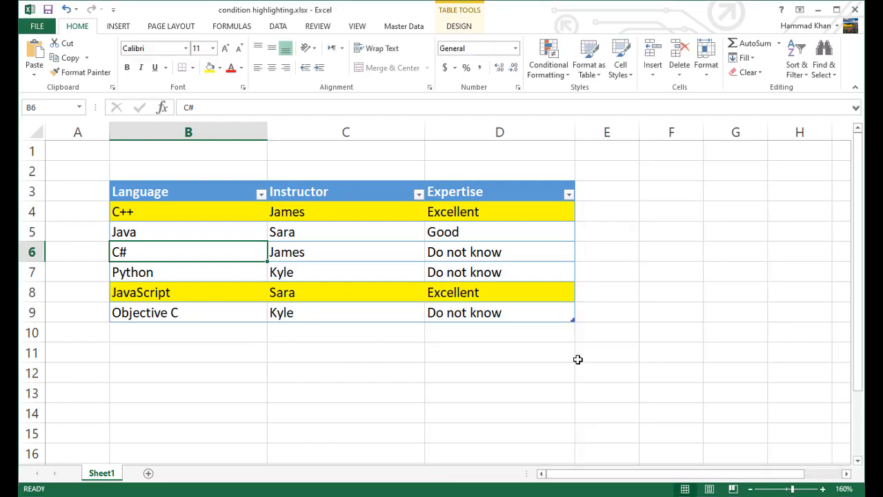